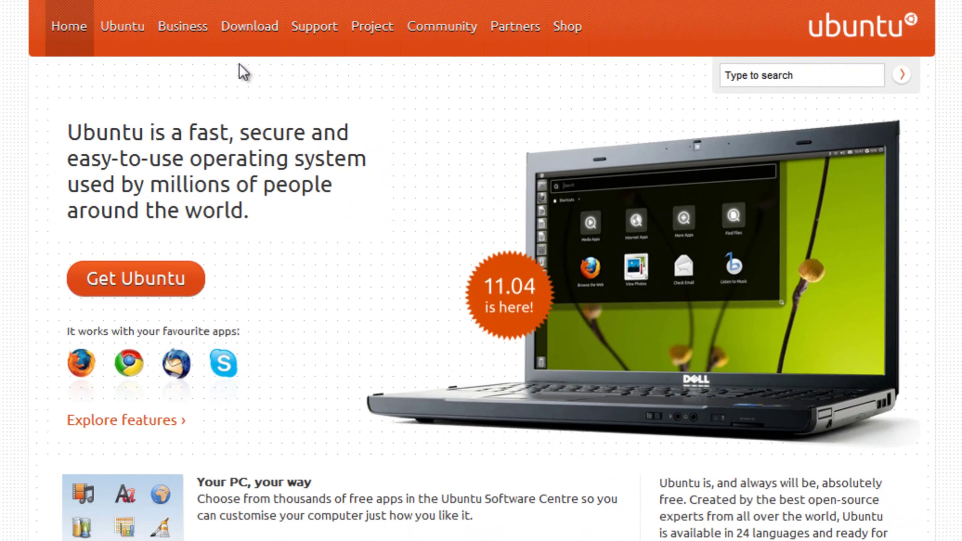
- On Ubuntu's Download page, choose Download and install and select Ubuntu 11.04 - Latest version
click(243, 56)
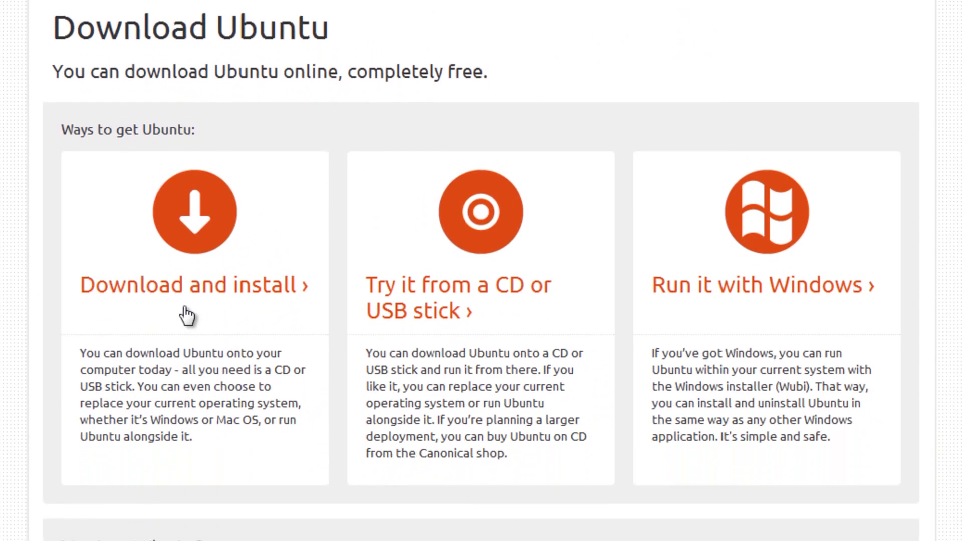
click(187, 316)
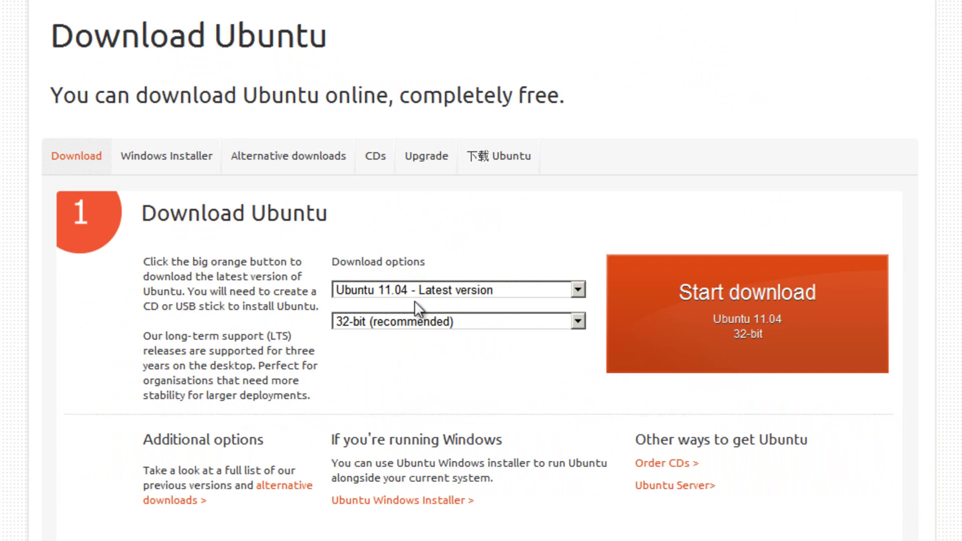
click(475, 292)
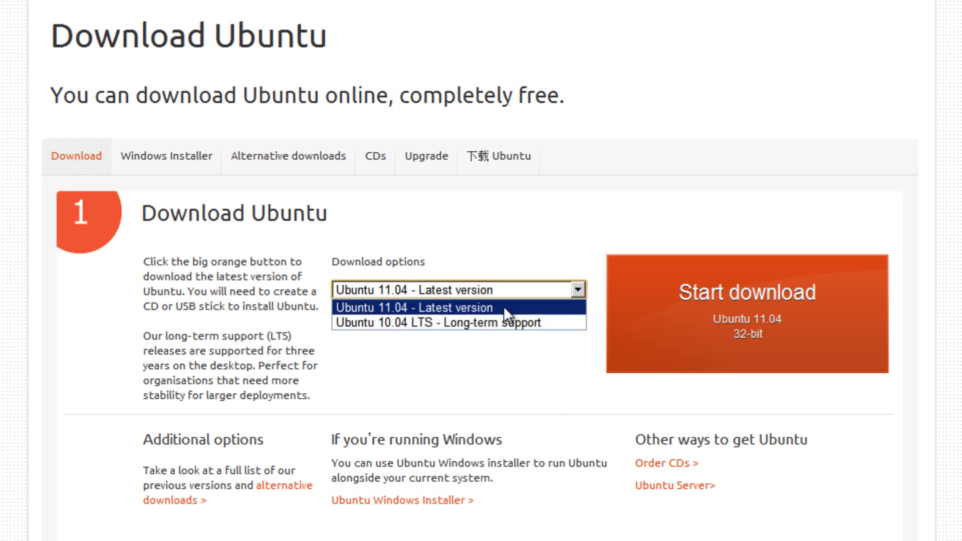
click(547, 308)
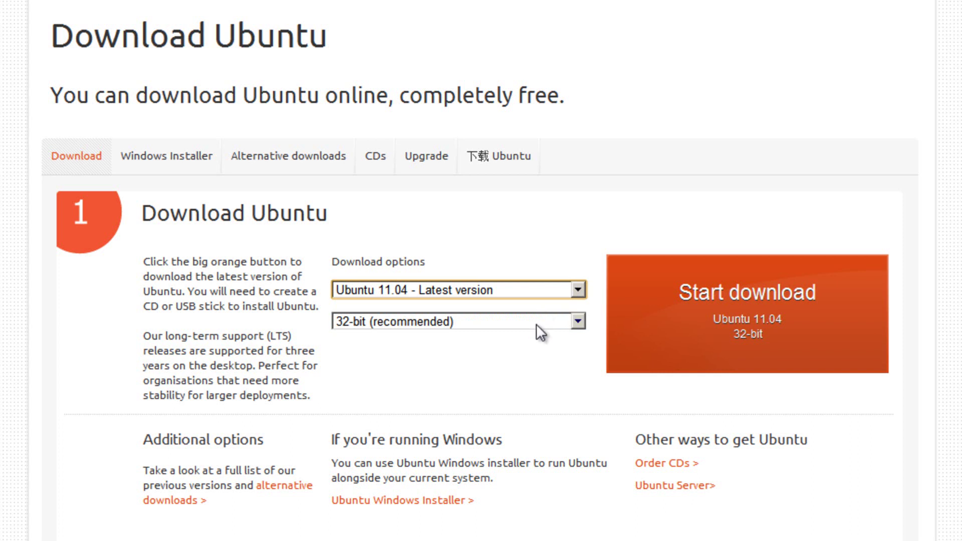
click(578, 321)
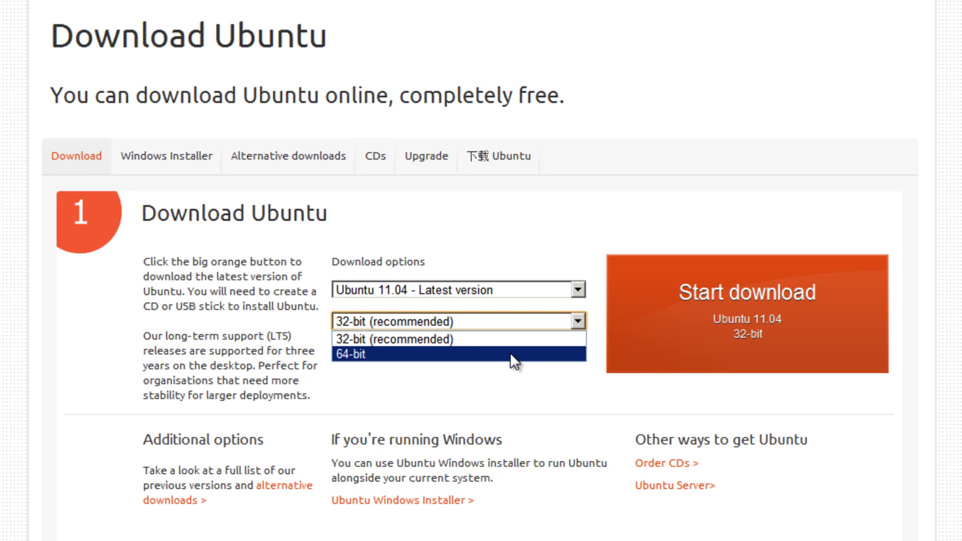
- Keep 32-bit, then load cpuid.com/softwares/cpu-z.html and download the English CPU-Z 1.57 setup
key(Up)
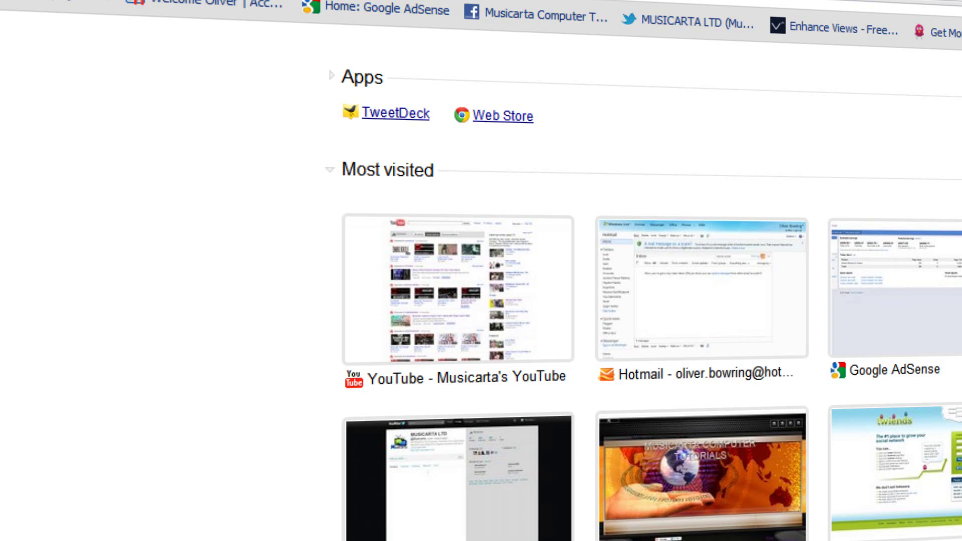
text(http://www.cpuid.com/softwares/cpu-z.html)
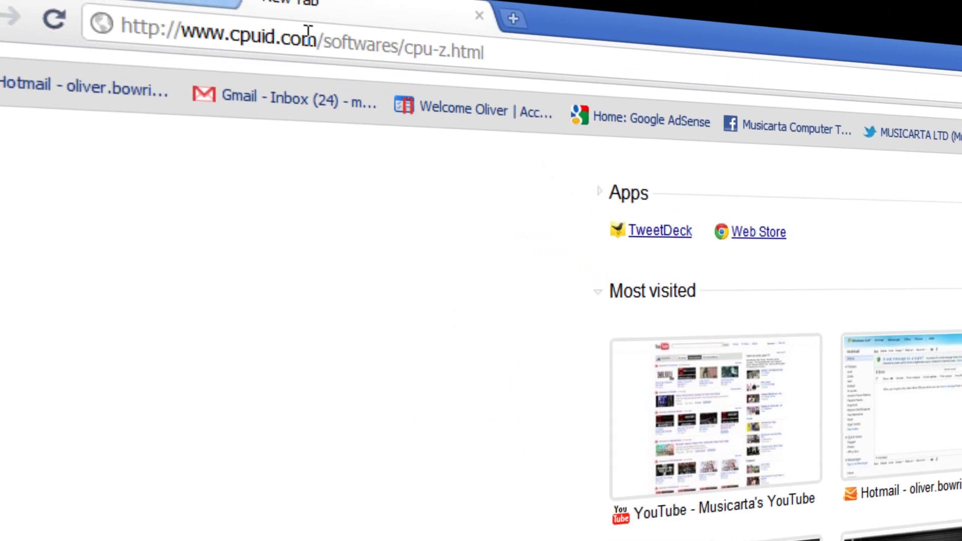
key(Return)
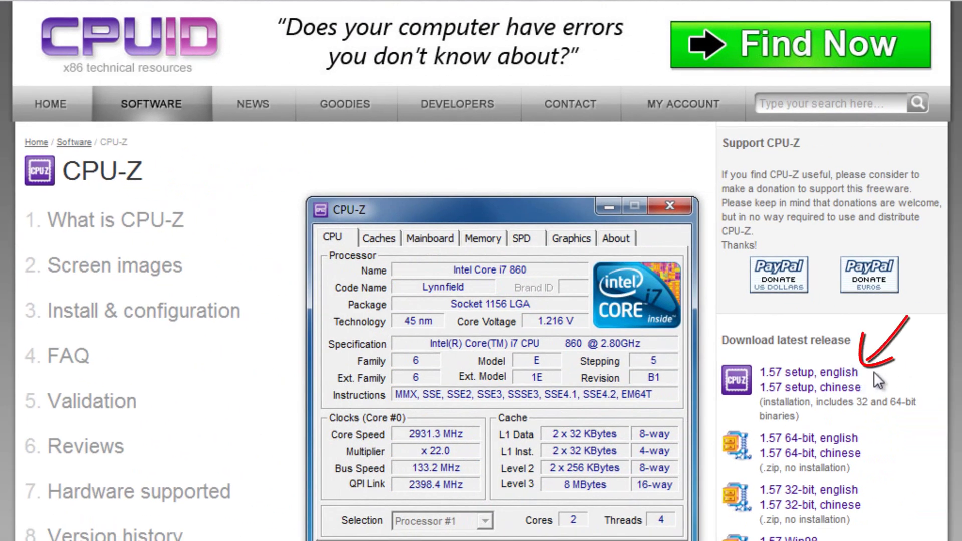
click(852, 375)
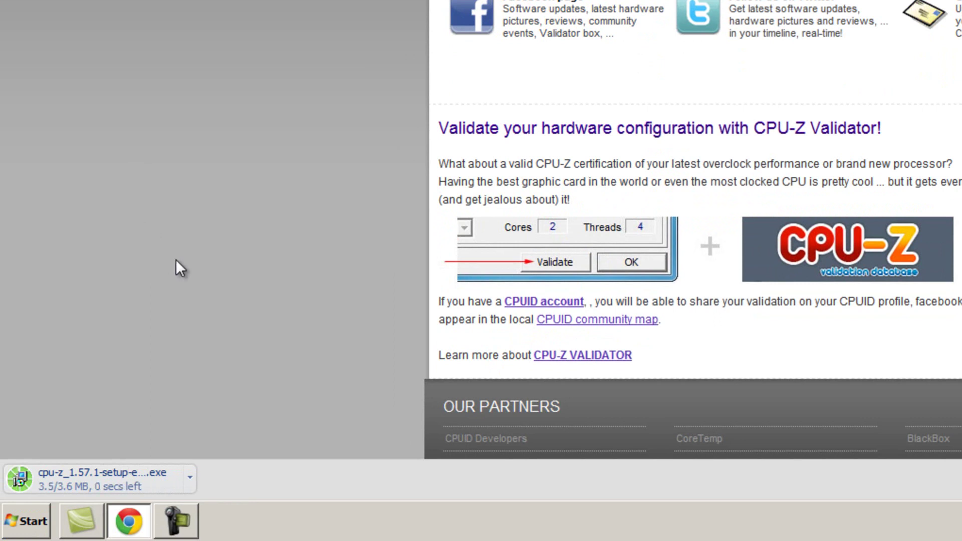
- Run cpu-z_1.57.1-setup-en.exe, accept the licence, and install with default folders and a desktop icon
click(135, 479)
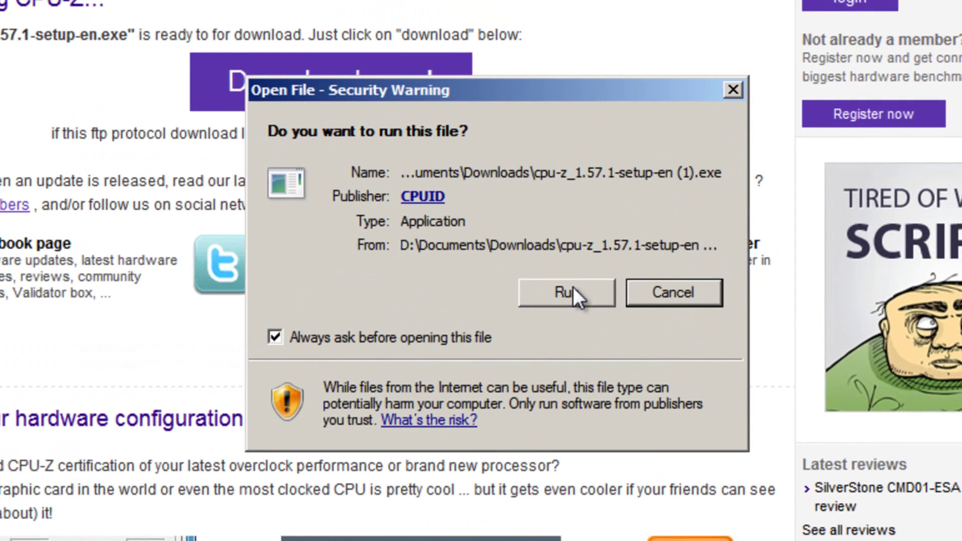
click(573, 288)
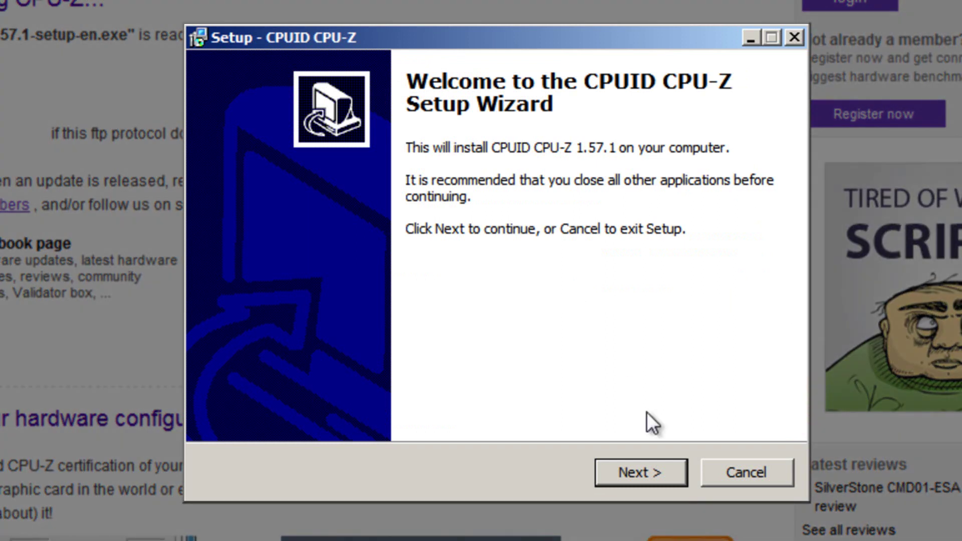
click(647, 468)
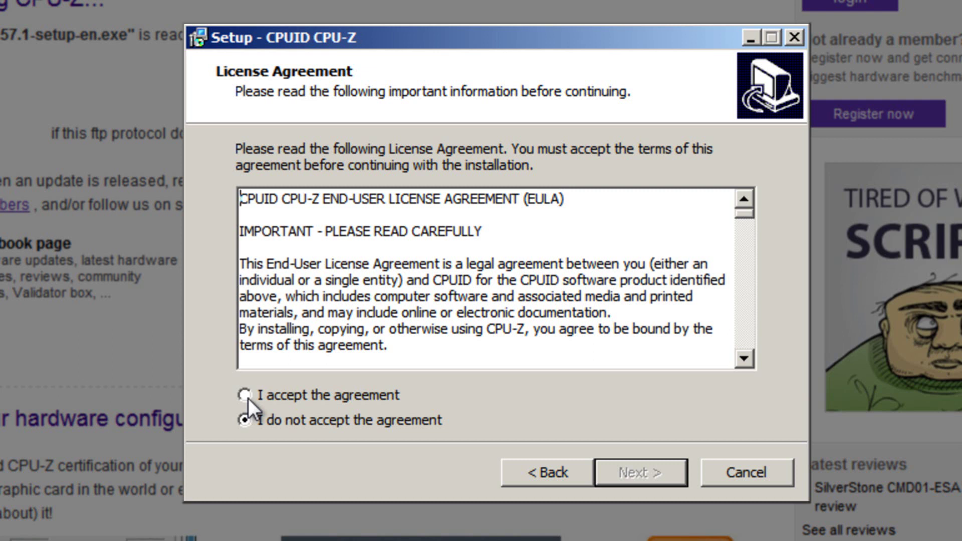
click(246, 397)
click(641, 476)
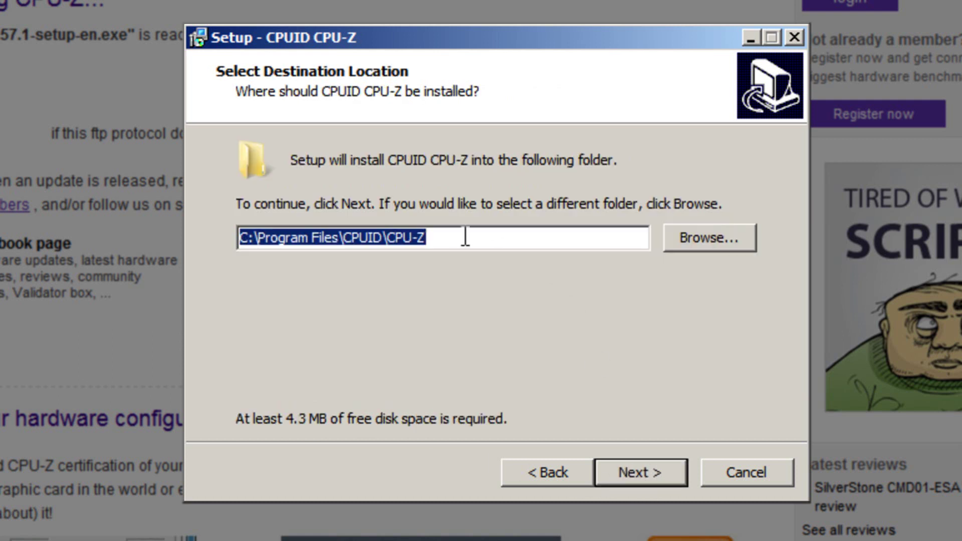
click(658, 471)
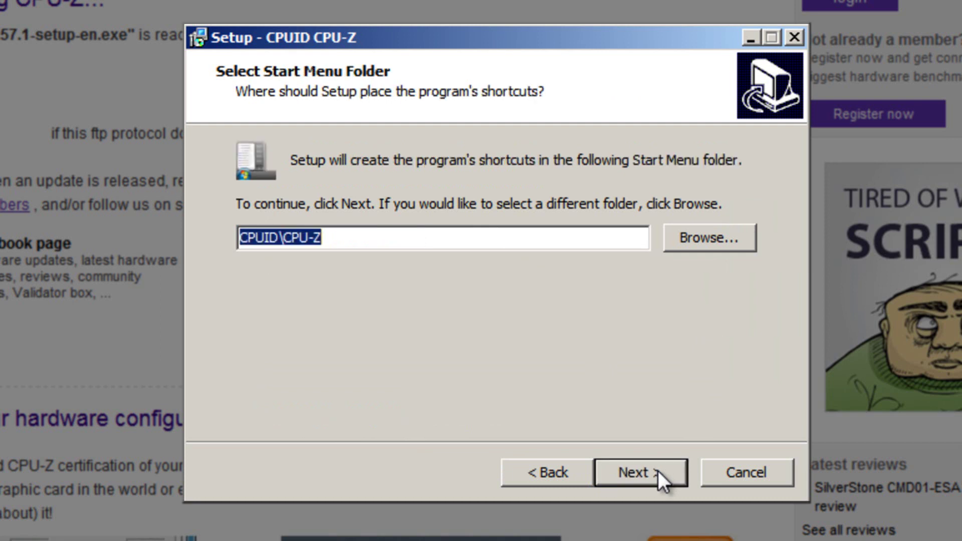
click(658, 471)
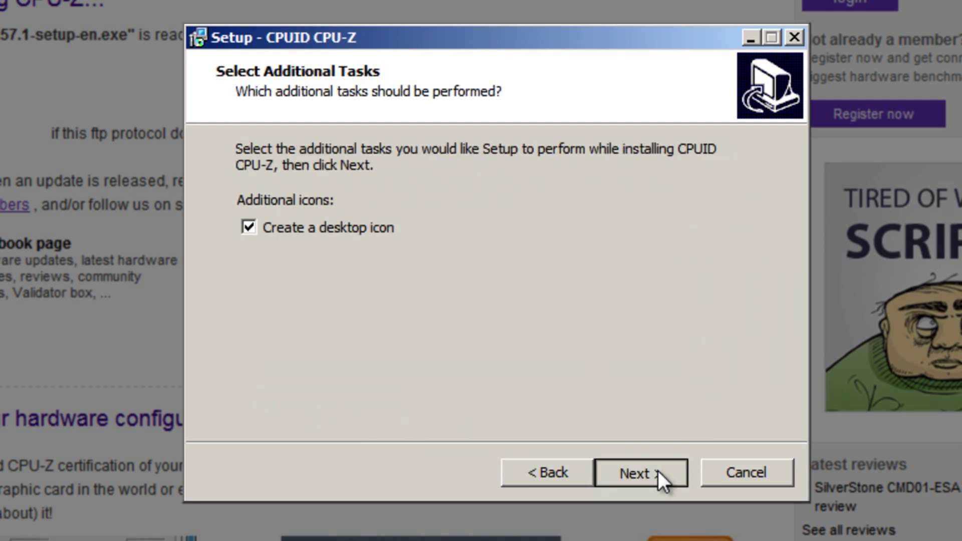
click(658, 471)
click(657, 470)
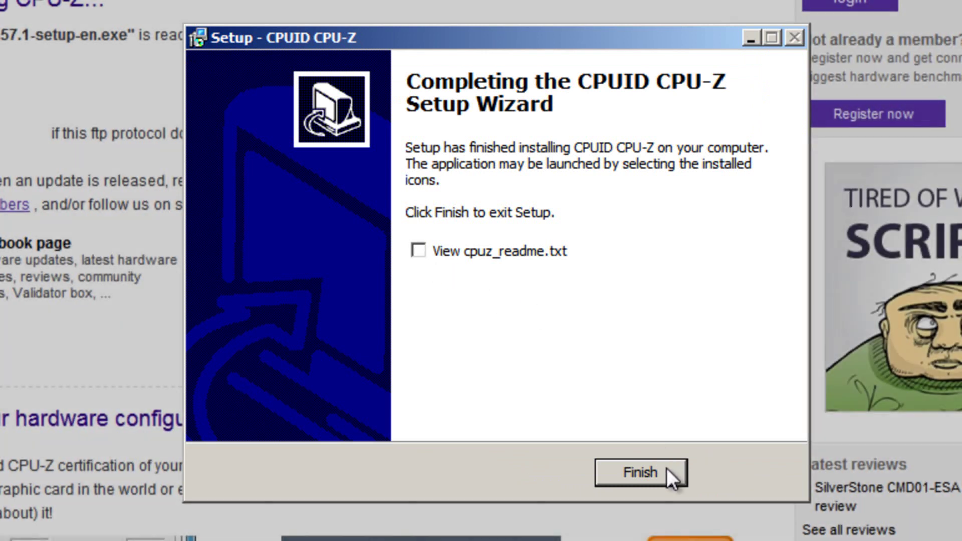
click(667, 471)
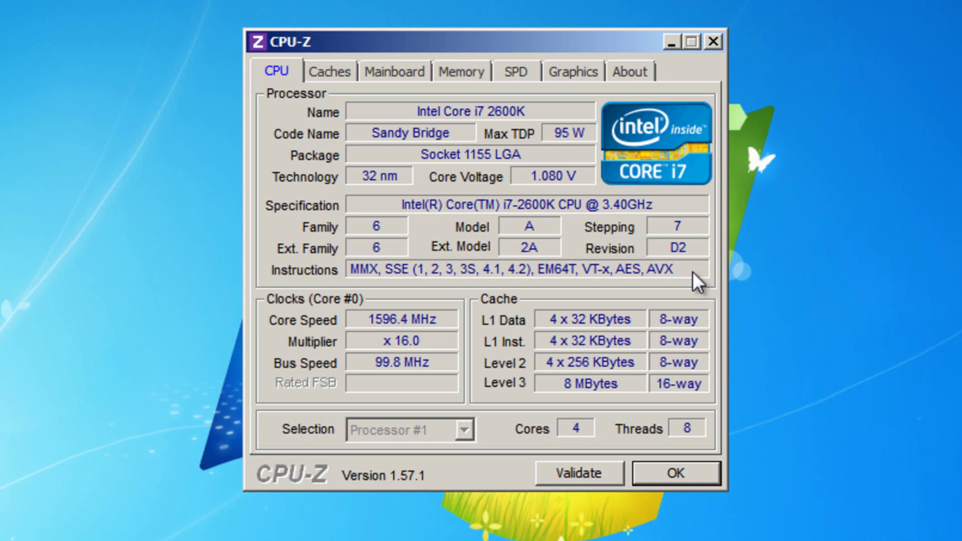
- Close CPU-Z and the CPUID tab to return to the Ubuntu download page
click(651, 470)
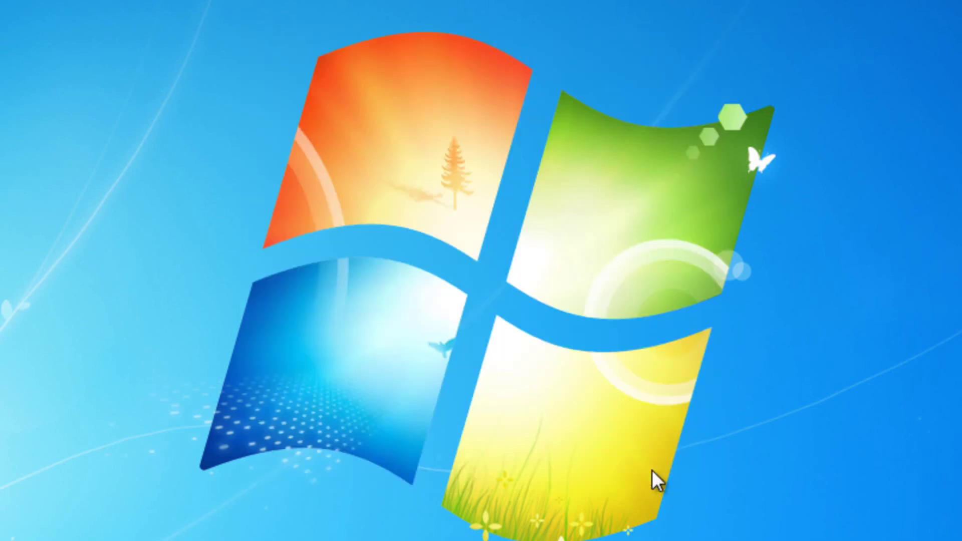
click(65, 535)
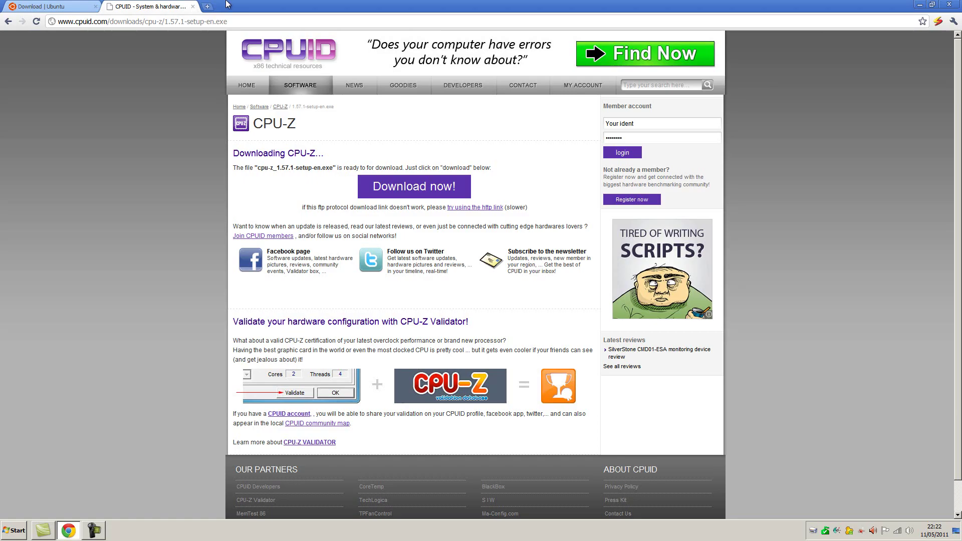
click(191, 7)
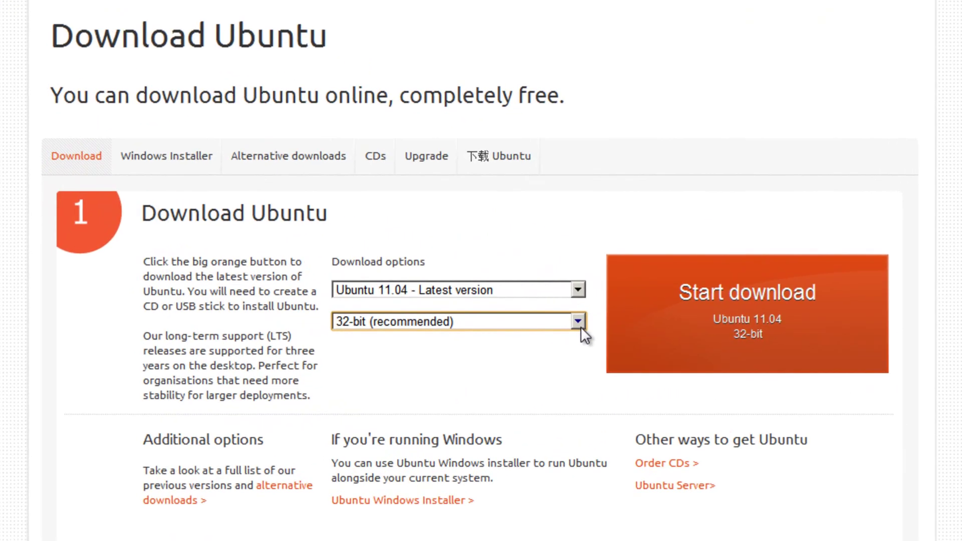
- Switch the Ubuntu 11.04 download to 64-bit and start downloading it
click(582, 328)
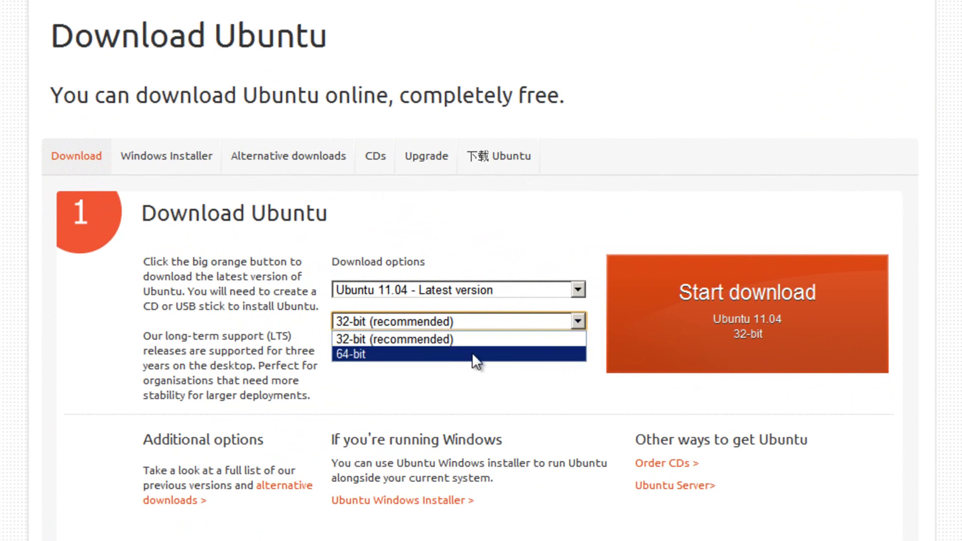
click(473, 353)
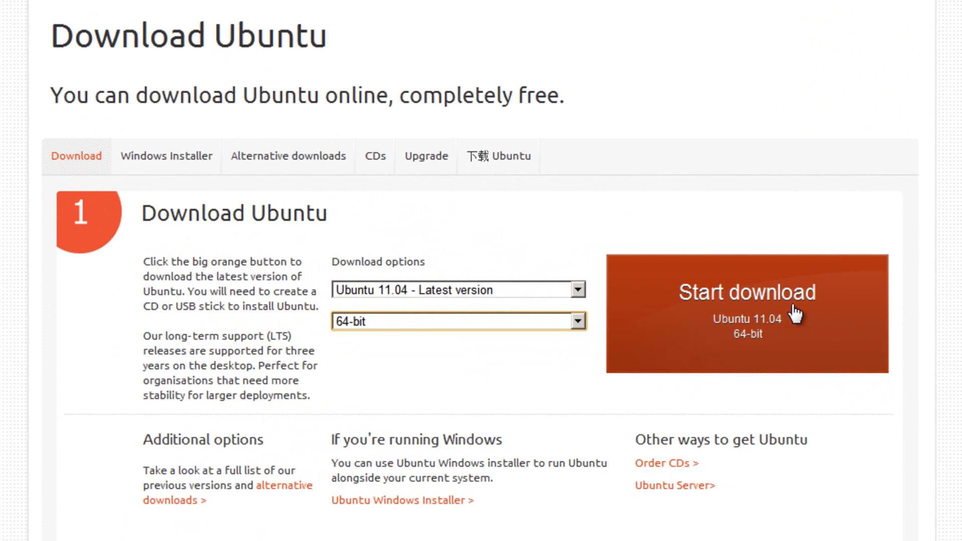
click(767, 327)
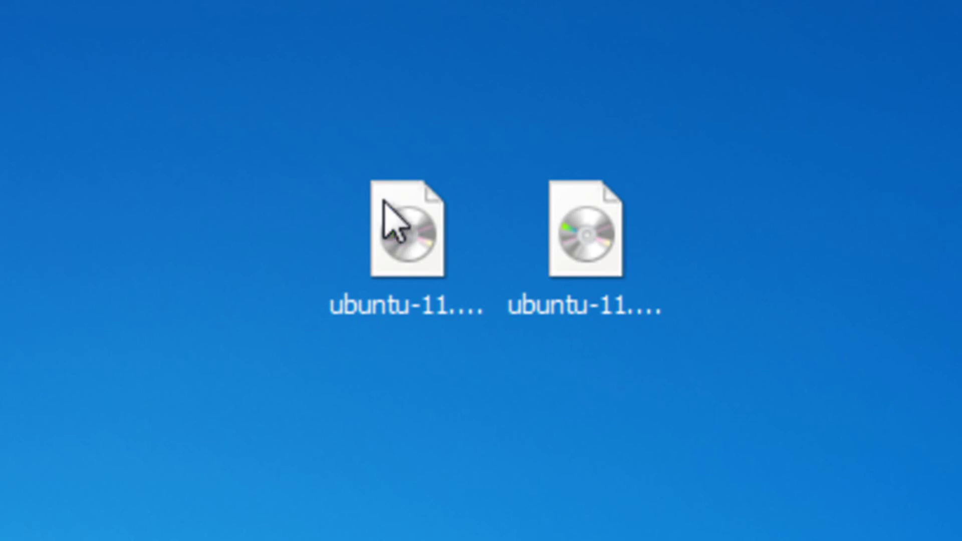
click(399, 228)
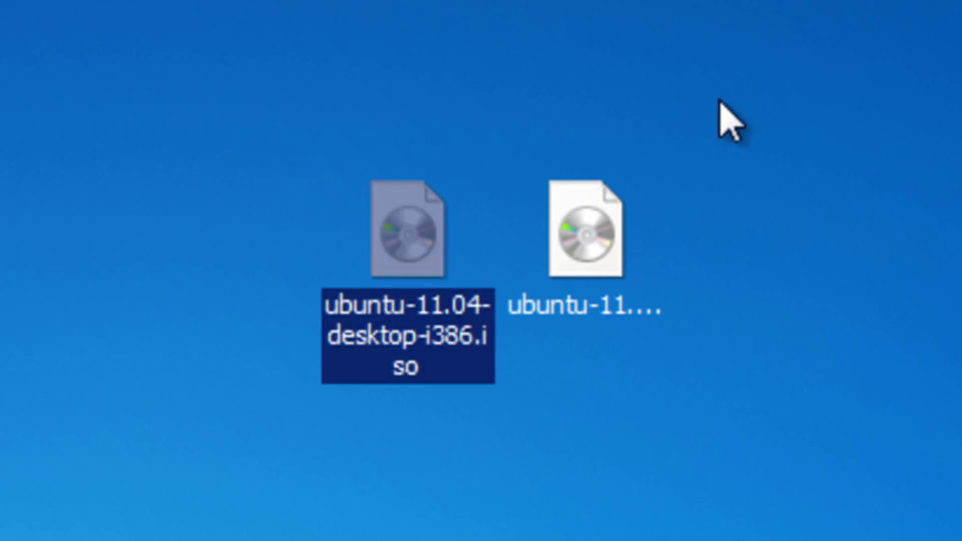
click(601, 246)
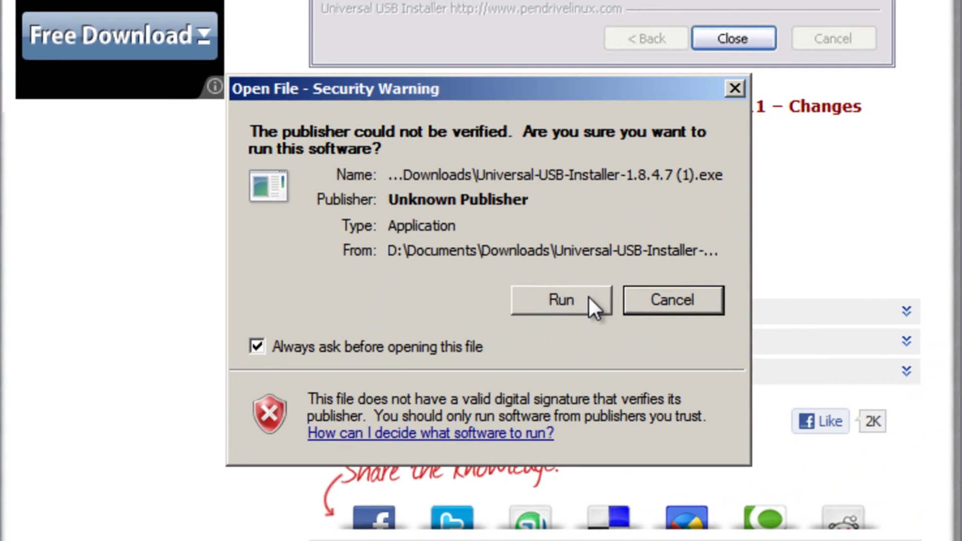
- Launch Universal USB Installer, accept its licence, and pick Ubuntu 11.04 in Step 1
click(589, 297)
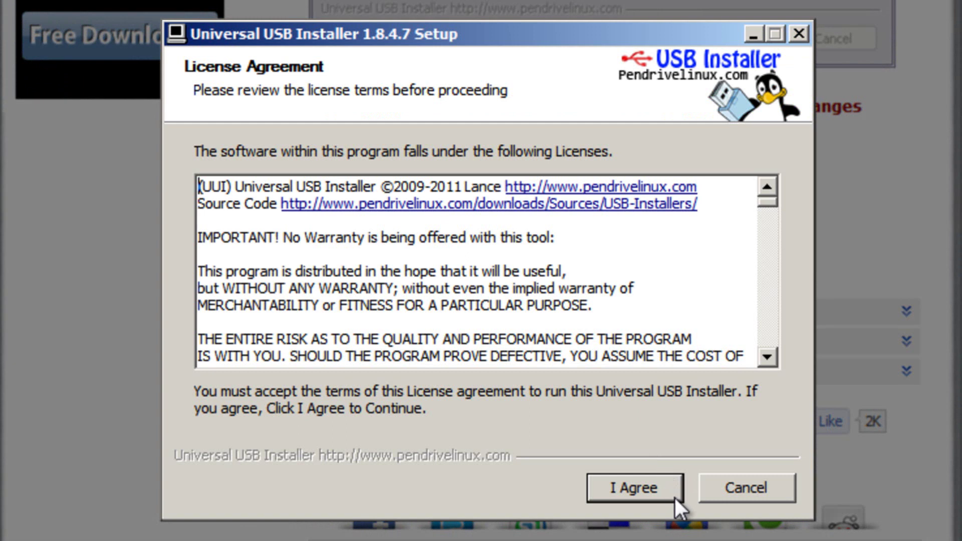
click(669, 491)
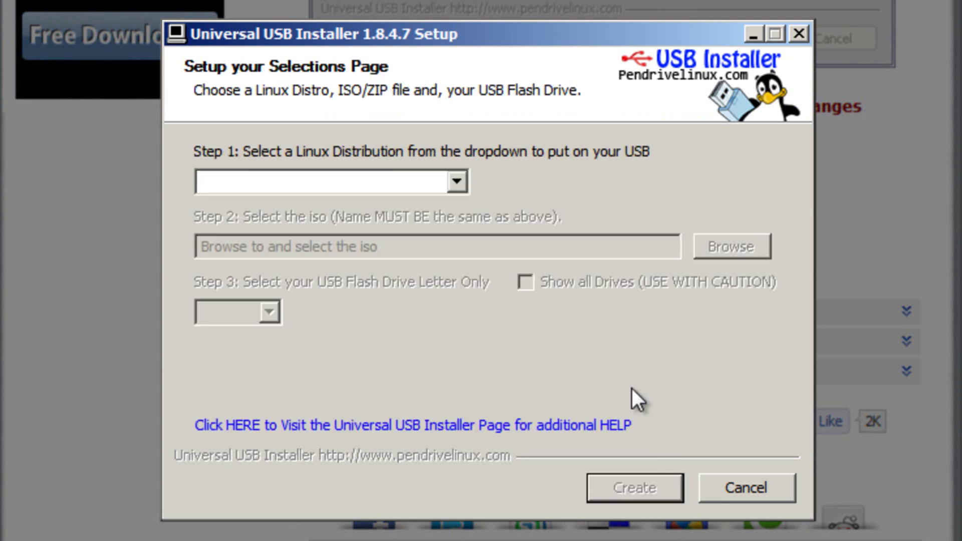
click(457, 185)
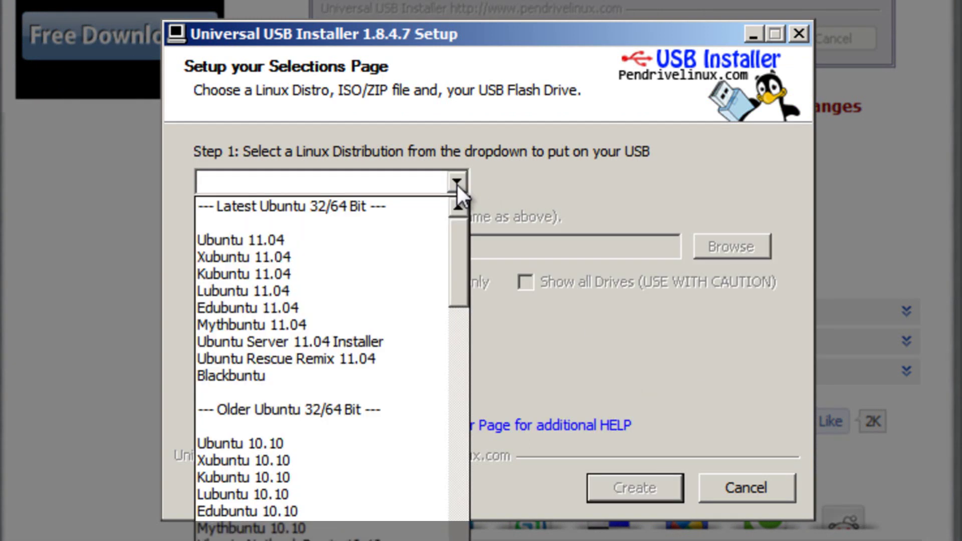
click(305, 239)
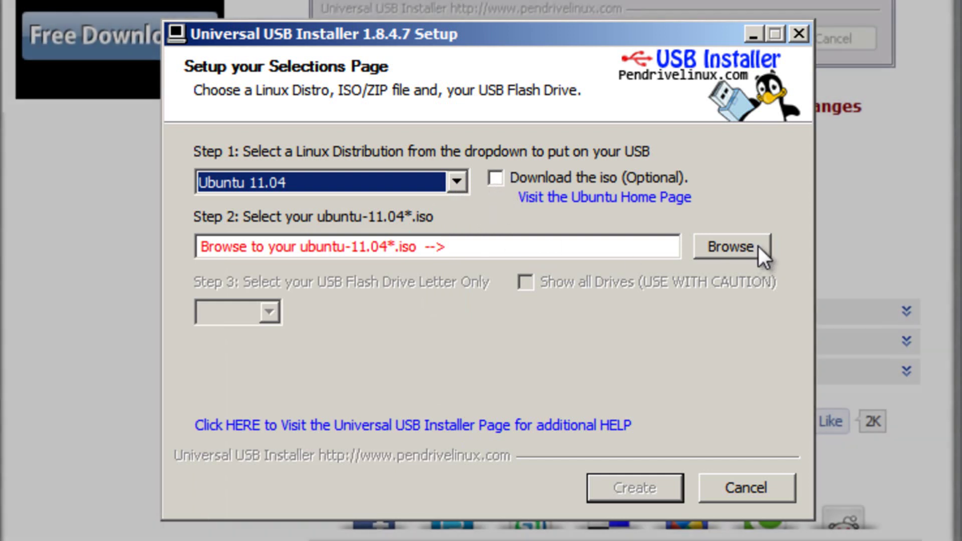
- Browse to the Desktop and select ubuntu-11.04-desktop-amd64.iso as the ISO file
click(761, 246)
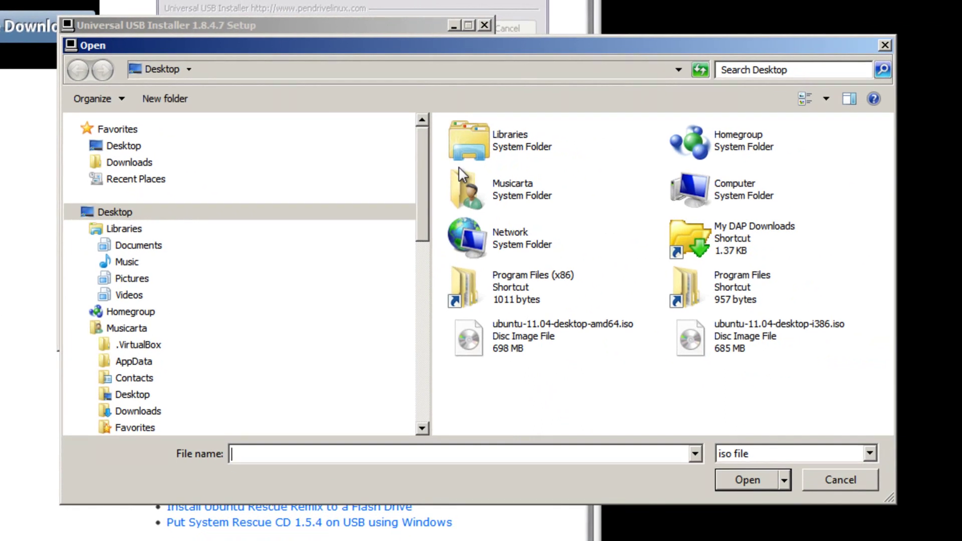
click(122, 147)
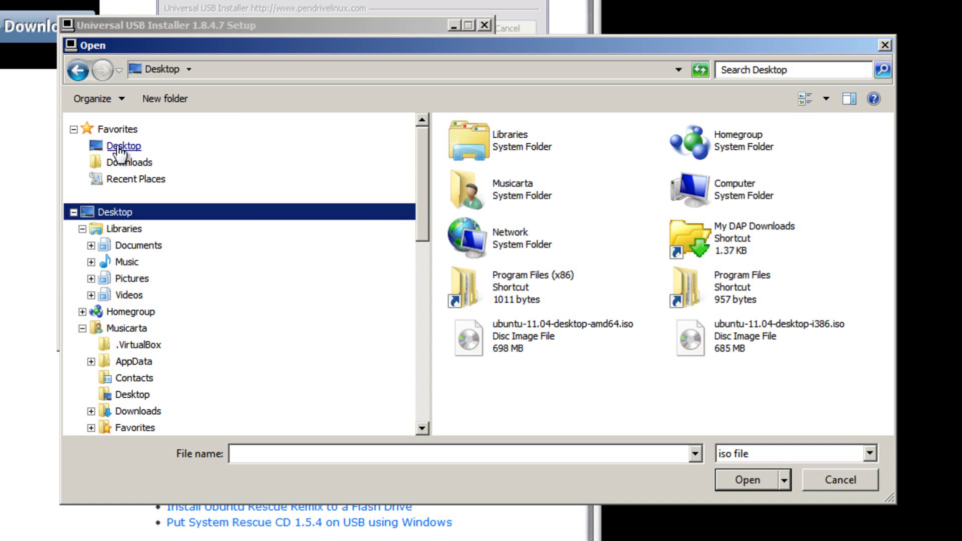
click(588, 340)
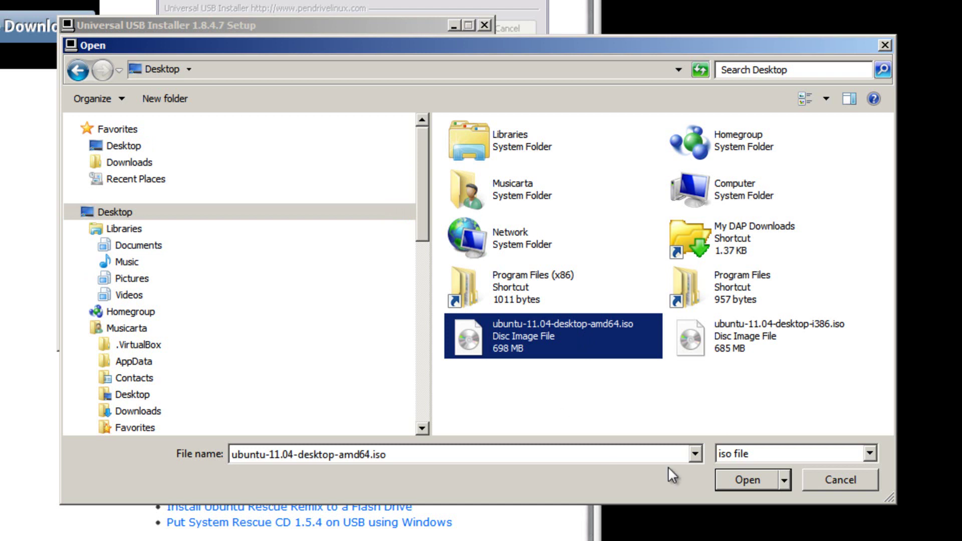
click(768, 476)
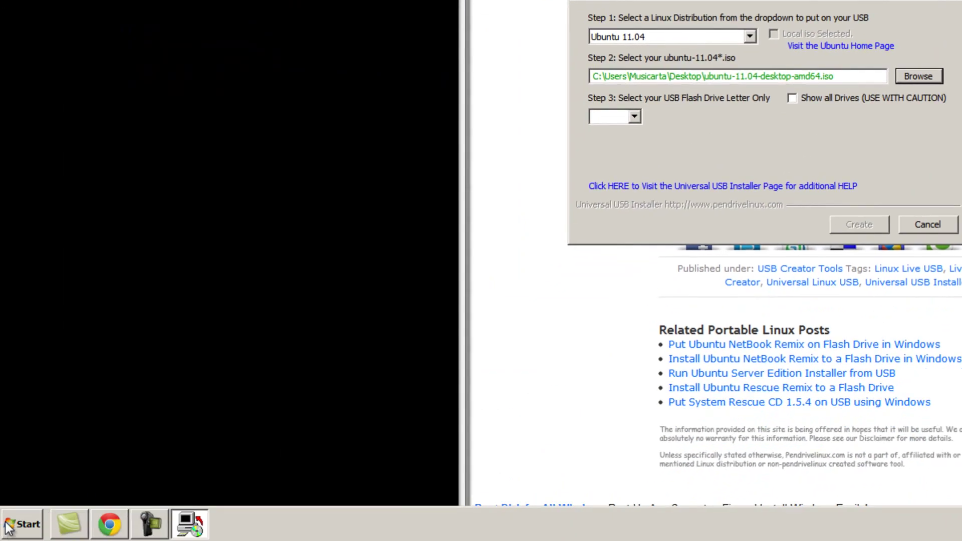
- Open Computer from the Start menu and compare USB (G:) with Removable Disk (H:)
click(8, 527)
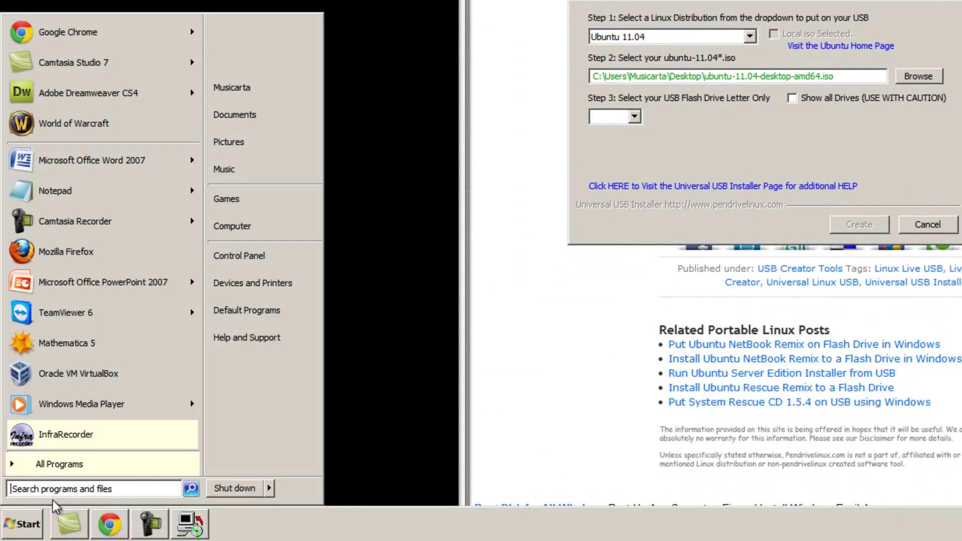
click(301, 228)
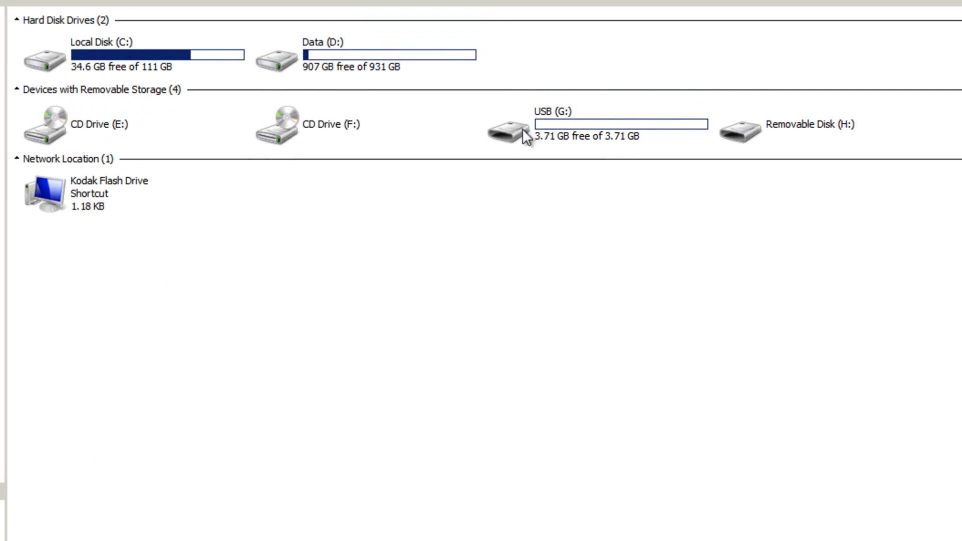
click(568, 141)
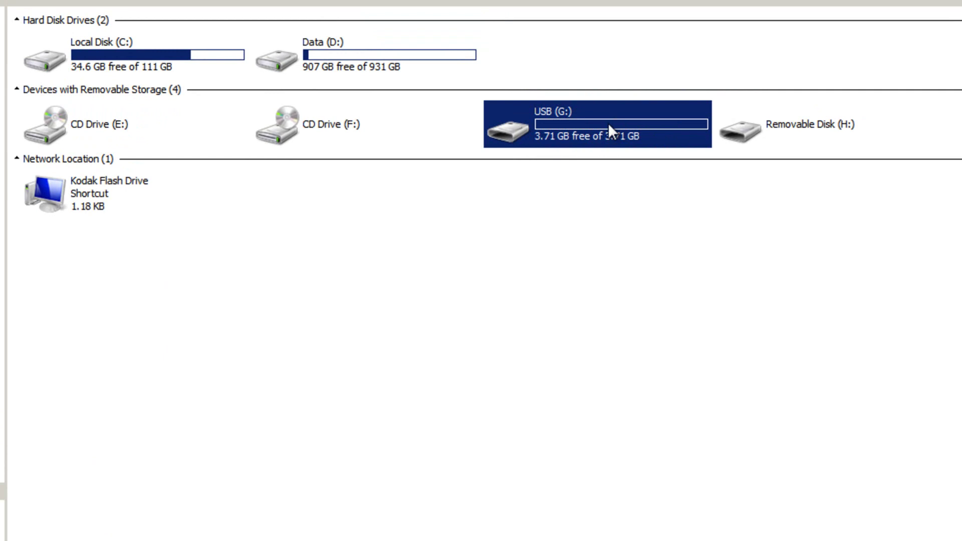
click(802, 126)
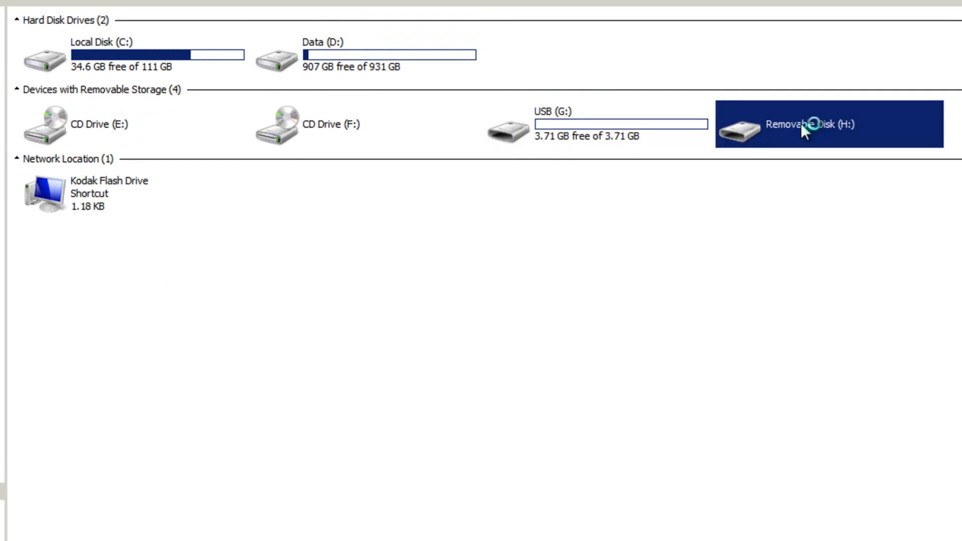
click(529, 125)
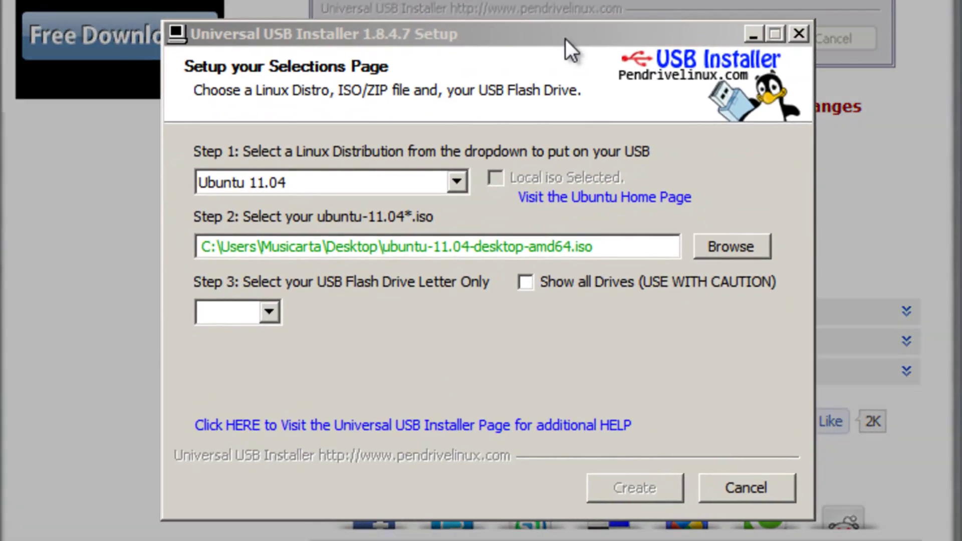
- Compare the USB-only and all-drives lists in the Step 3 drive dropdown
click(565, 38)
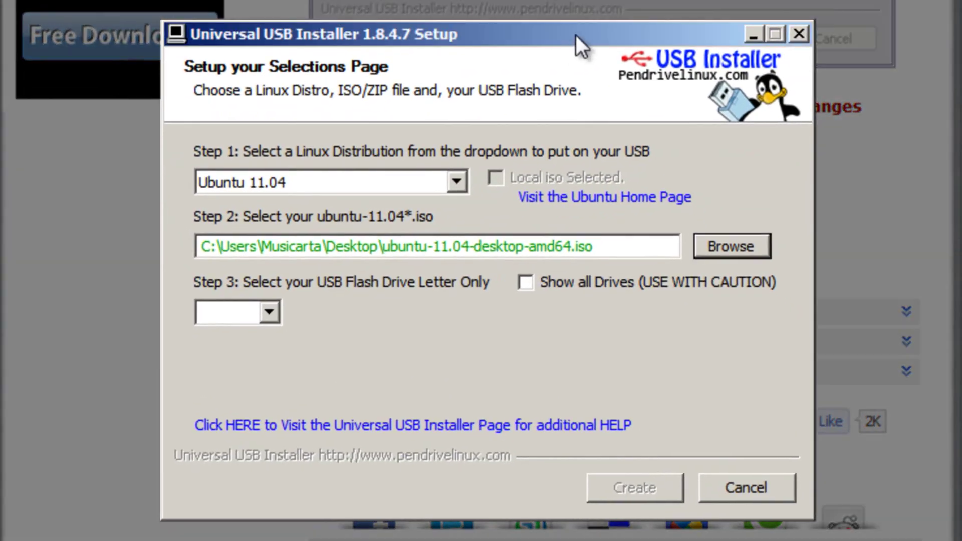
click(269, 313)
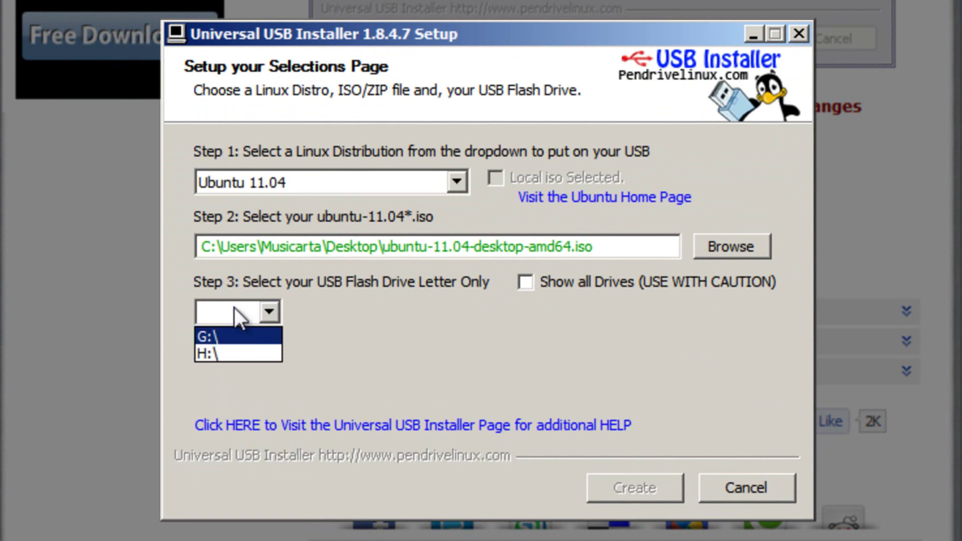
click(268, 315)
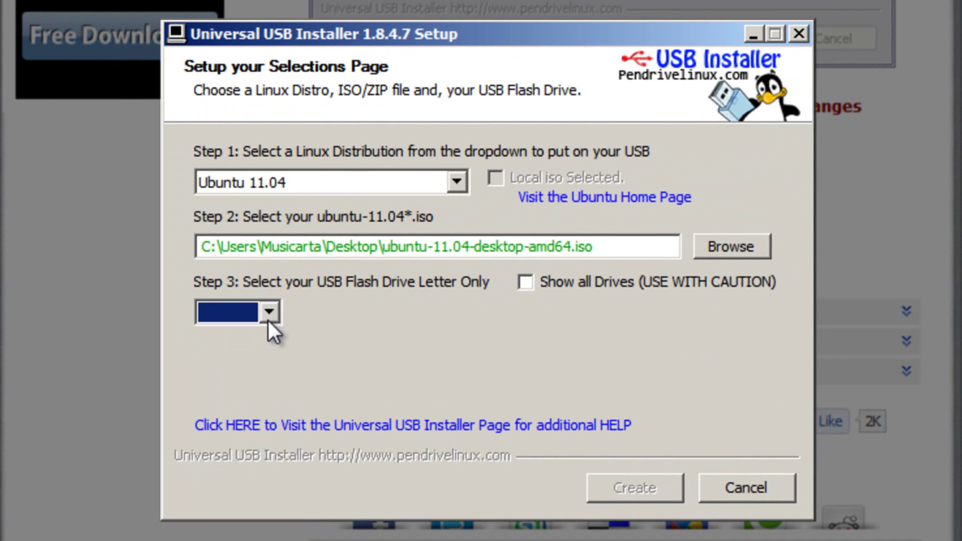
click(526, 283)
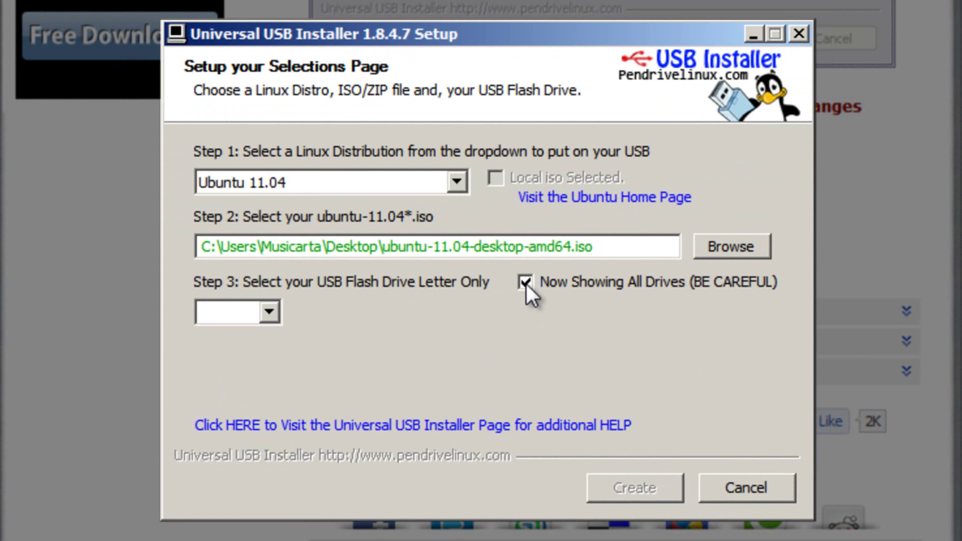
click(271, 312)
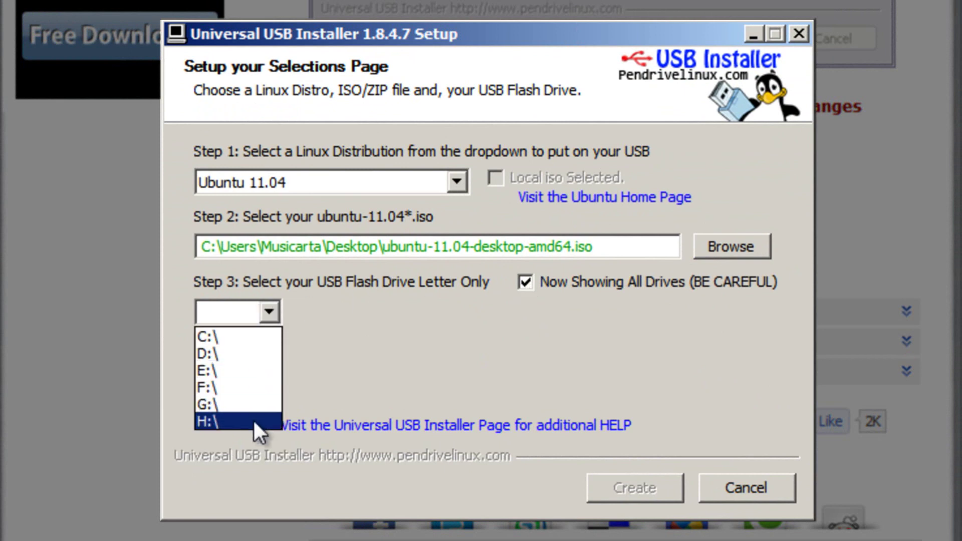
click(438, 306)
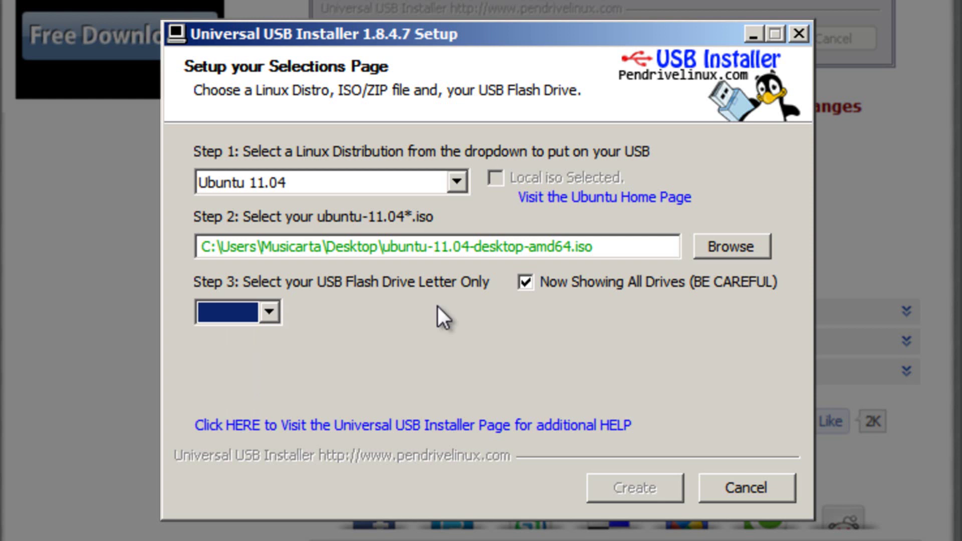
click(526, 282)
click(271, 312)
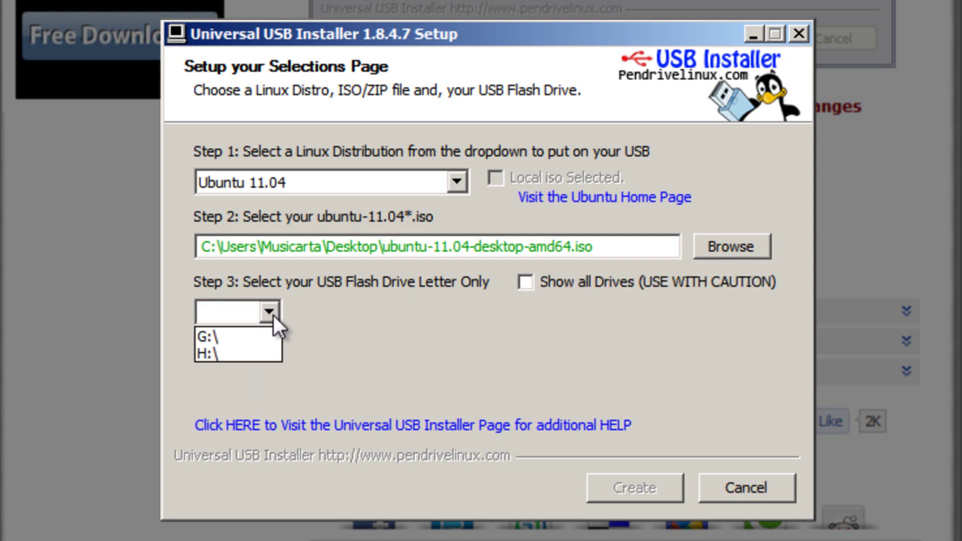
click(269, 340)
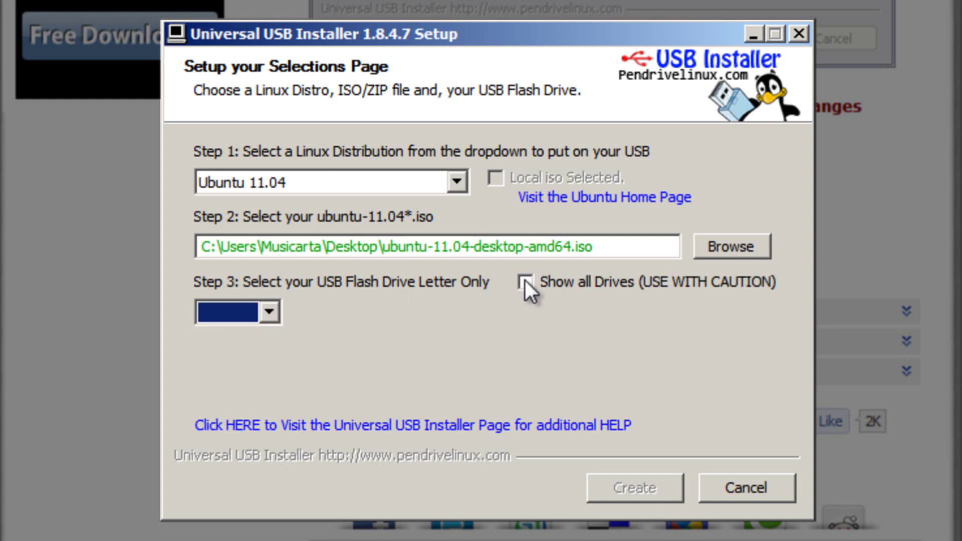
click(525, 281)
click(271, 312)
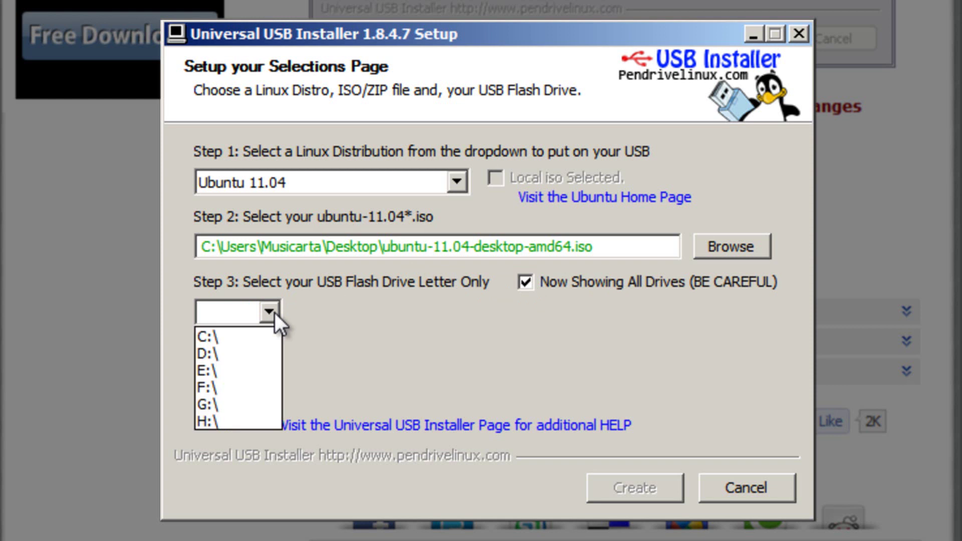
click(544, 285)
- Select G:\ as the target drive and tick Format G:\ Drive as Fat32
click(279, 313)
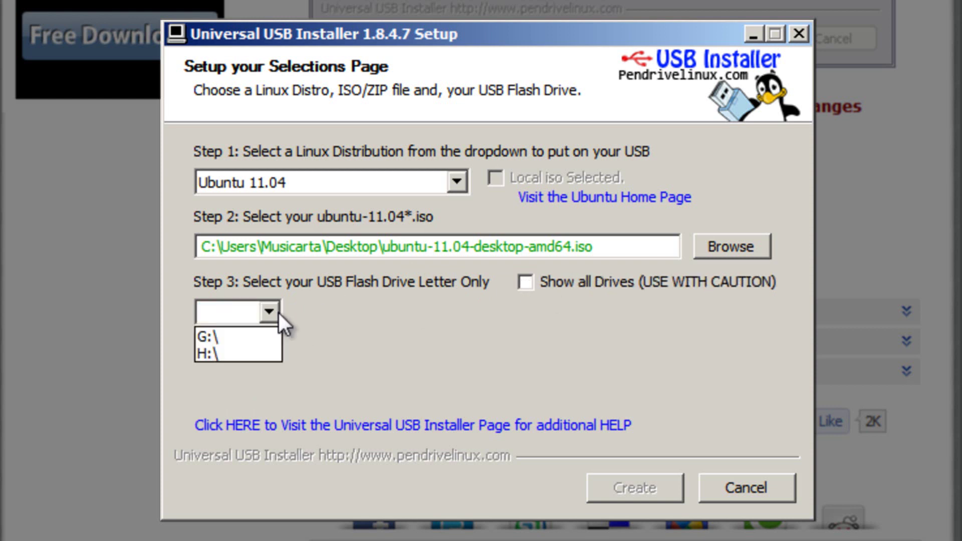
click(253, 338)
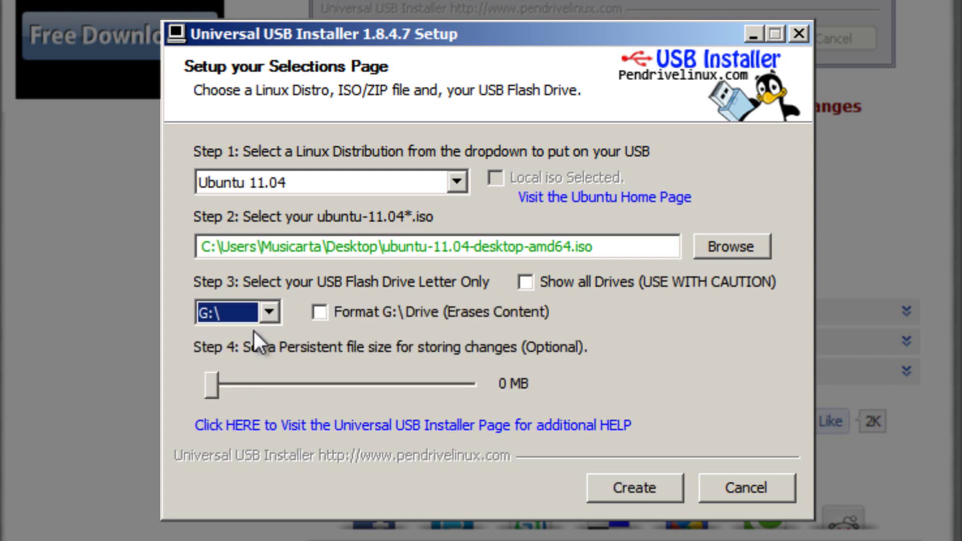
click(319, 312)
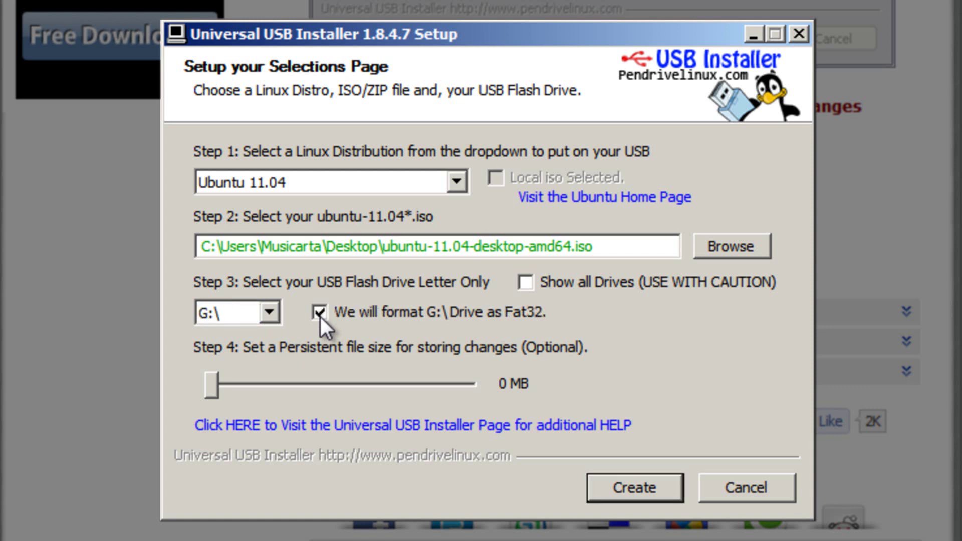
- Create the Ubuntu 11.04 USB on G:\, confirming the format and install with Yes
click(670, 487)
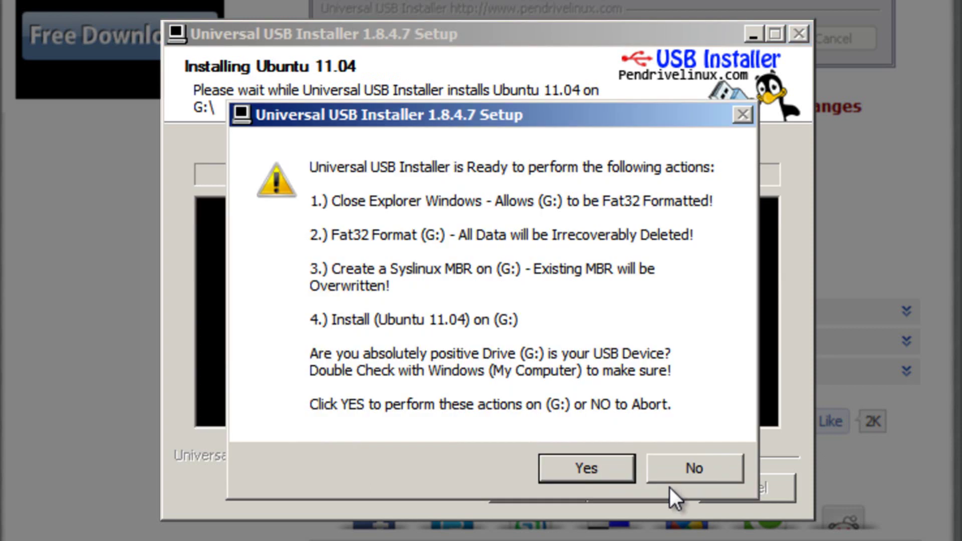
click(615, 462)
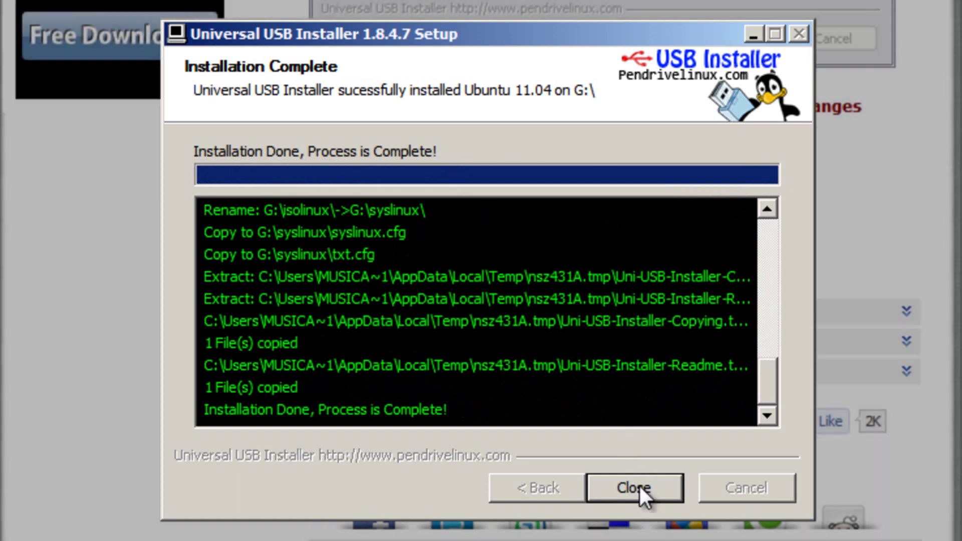
- Close the installer and eject PENDRIVE (G:) via Safely Remove Hardware
click(640, 486)
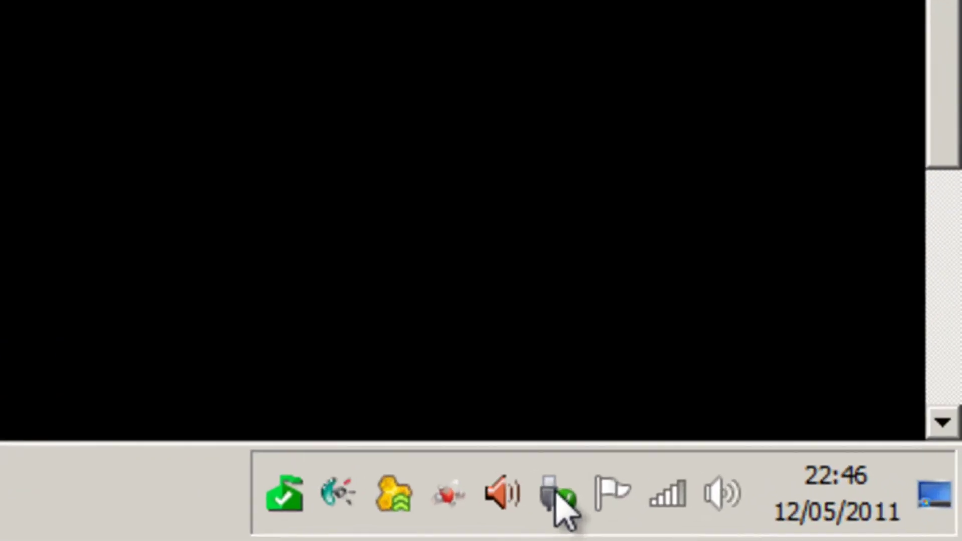
click(766, 517)
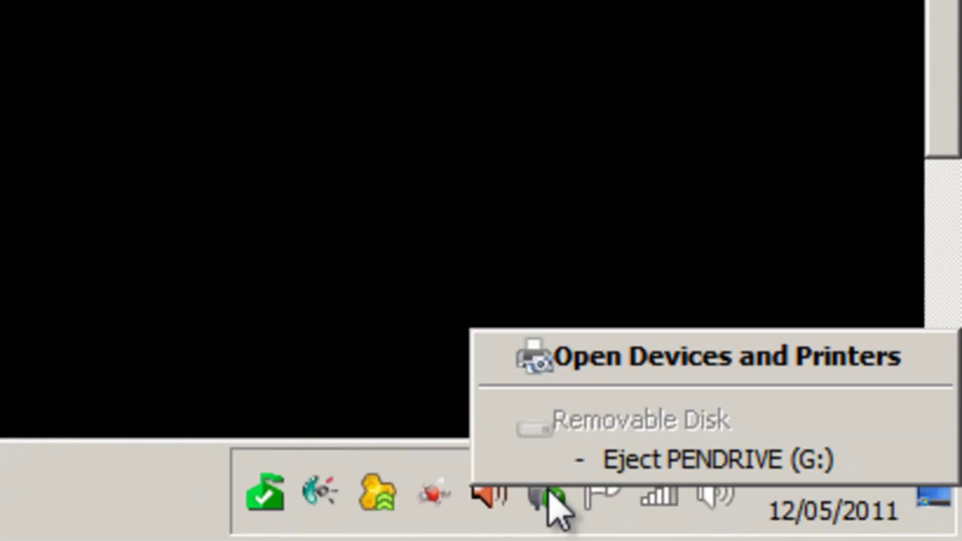
click(605, 460)
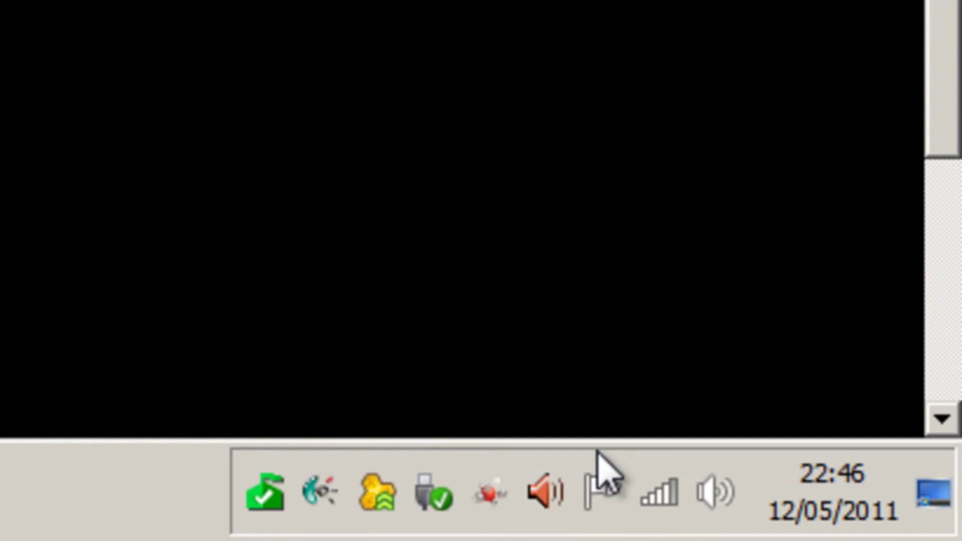